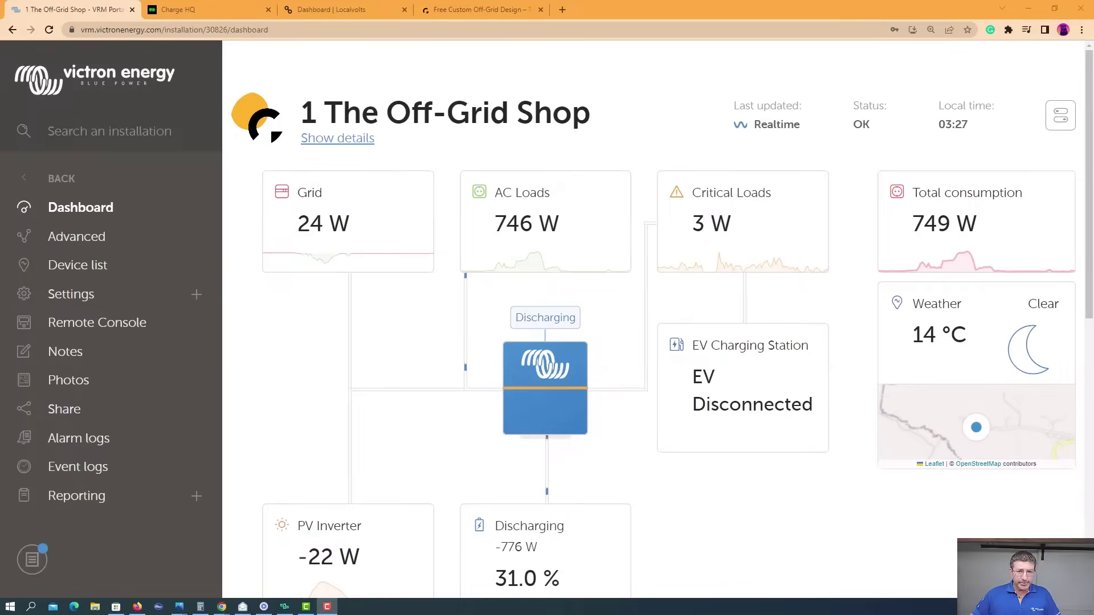
Open the GX Remote Console popup from The Off-Grid Shop dashboard.
left_click(124, 335)
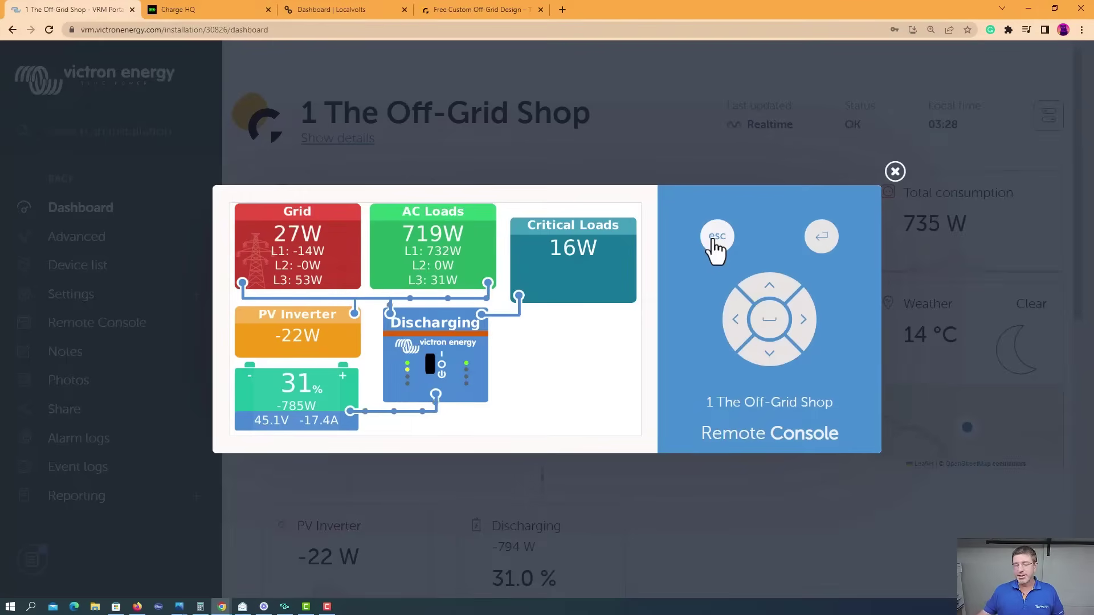
Switch the console to the tiles page showing battery 31%, ESS discharging and 771 W loads.
left_click(714, 242)
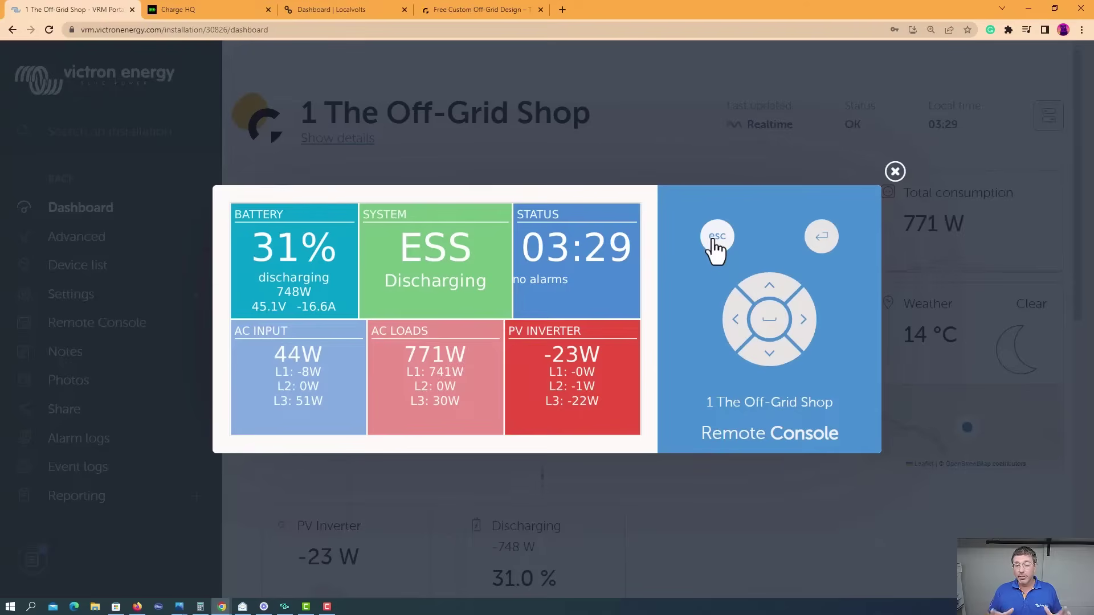
Page the console to the generator page, then return to the power-flow overview.
left_click(717, 242)
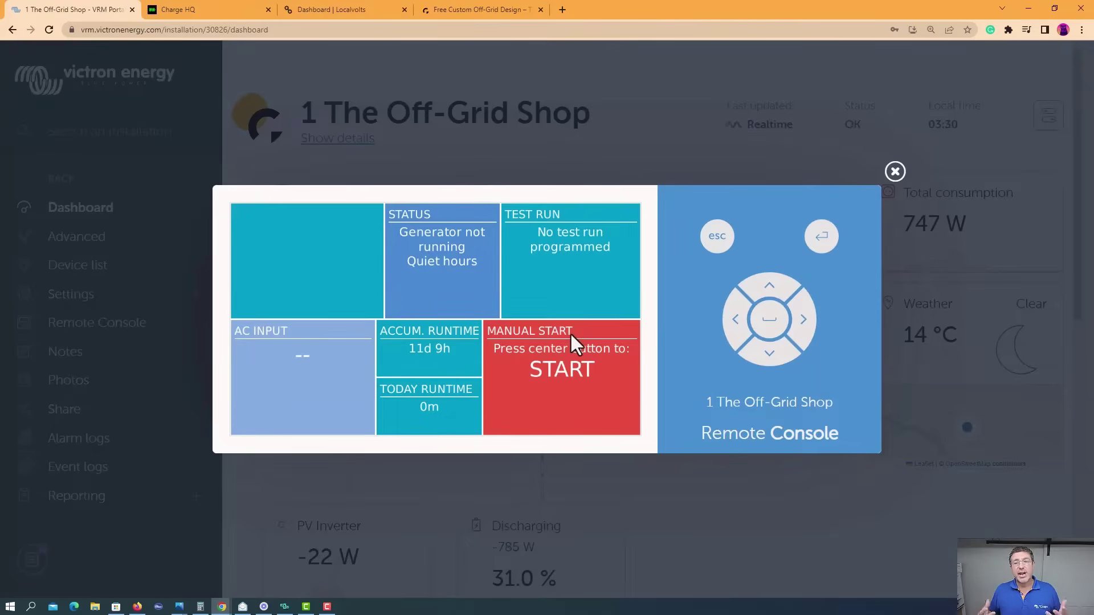
left_click(719, 240)
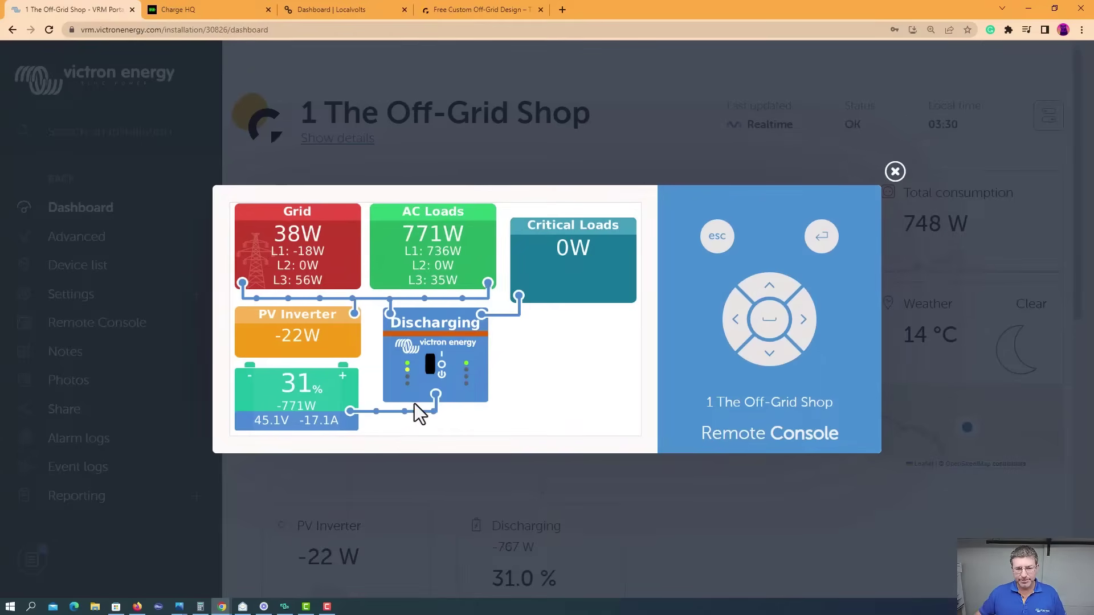
Go from the device list into Settings and down to the ESS settings page.
left_click(821, 236)
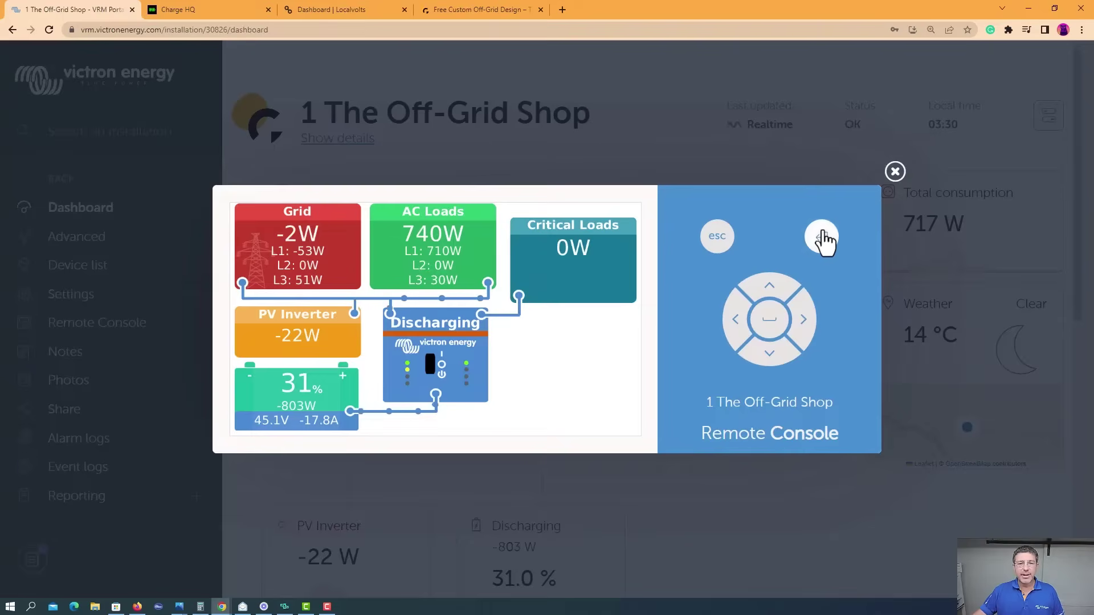
left_click(770, 331)
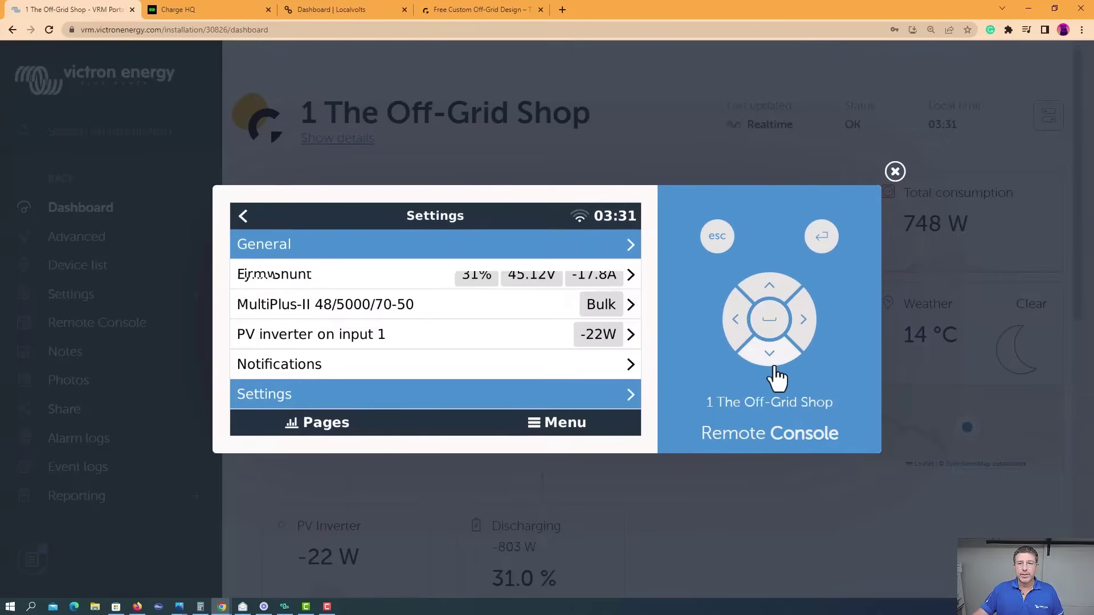
left_click(770, 353)
left_click(769, 353)
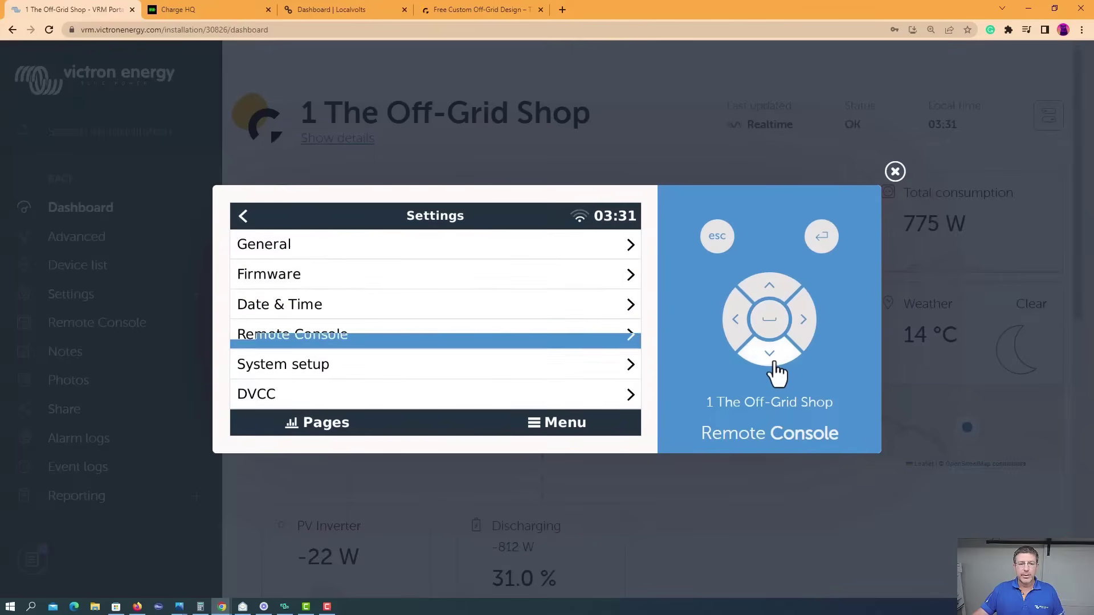
left_click(769, 354)
left_click(770, 353)
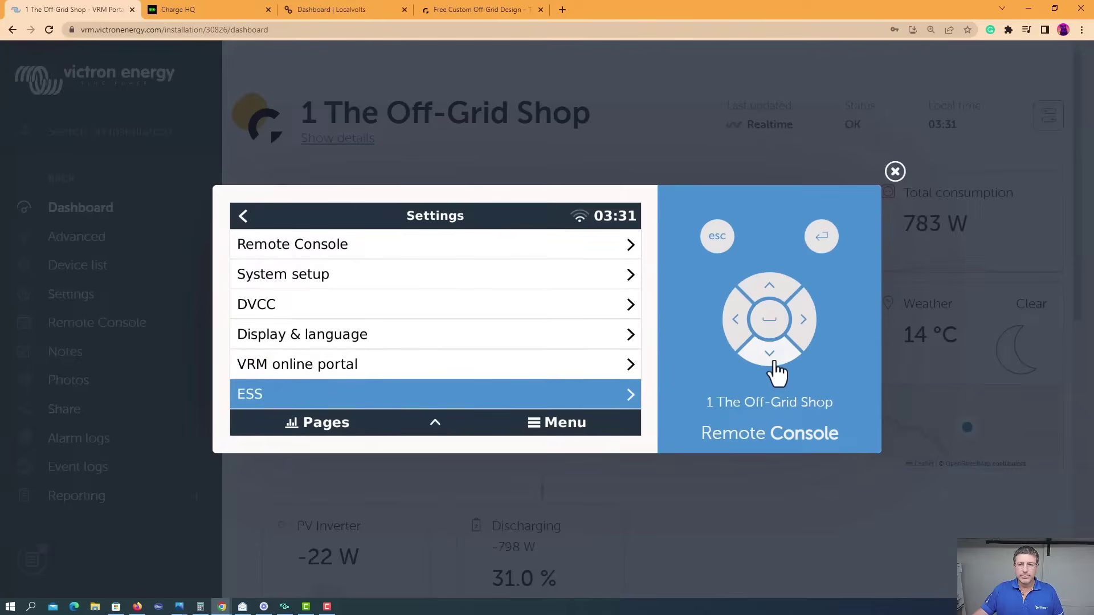
left_click(774, 326)
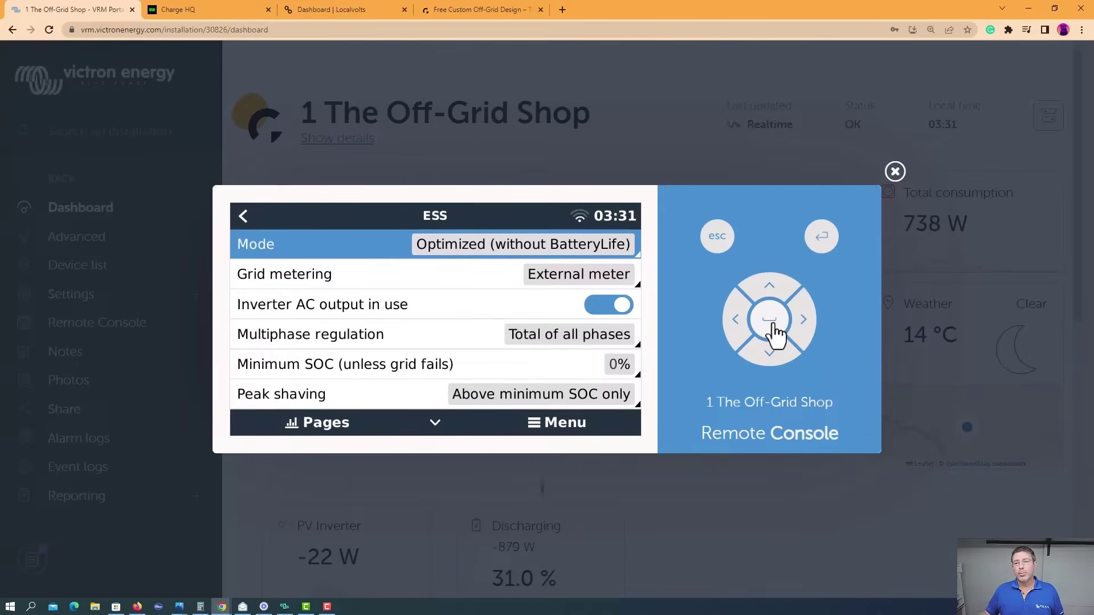
Open the ESS Mode list with its four options, Optimized (without BatteryLife) still chosen.
left_click(774, 326)
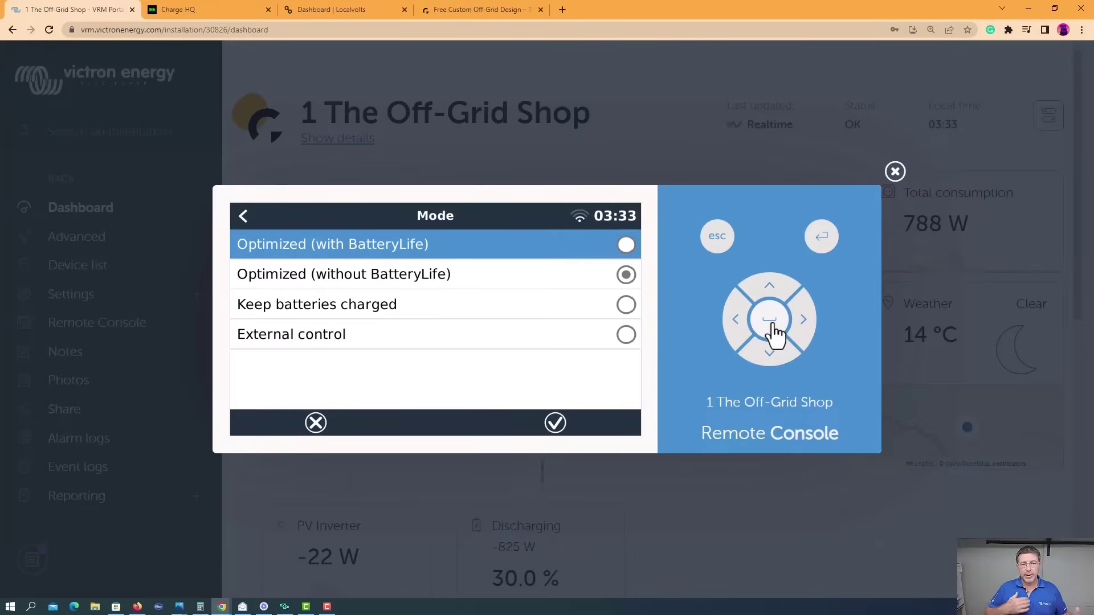
Select Optimized (with BatteryLife) in the ESS Mode list.
left_click(775, 335)
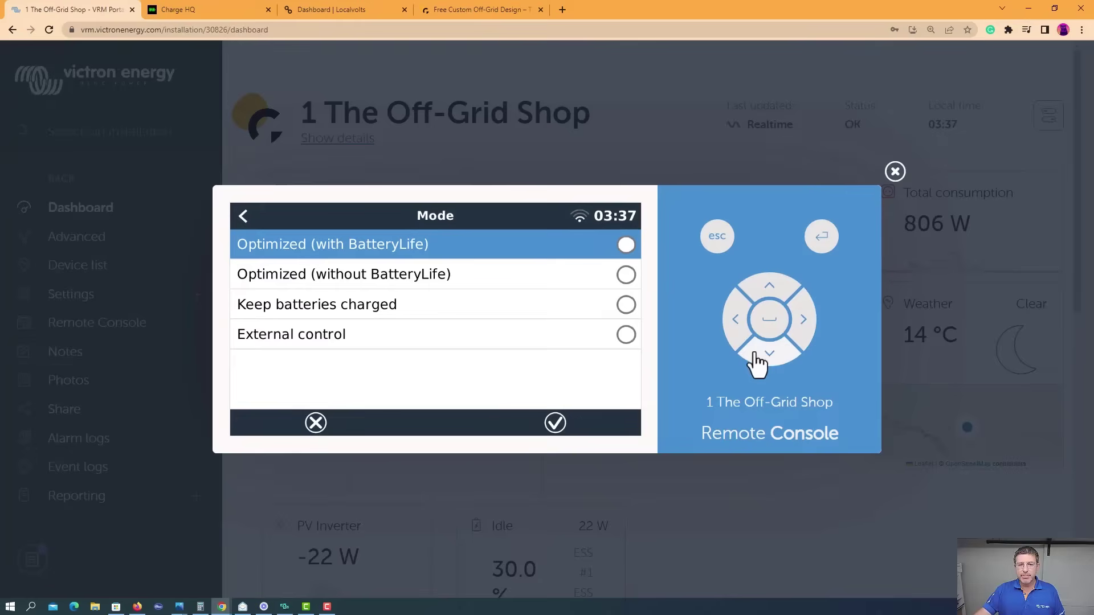
Reopen the ESS Mode list and mark Keep batteries charged as the mode.
left_click(763, 359)
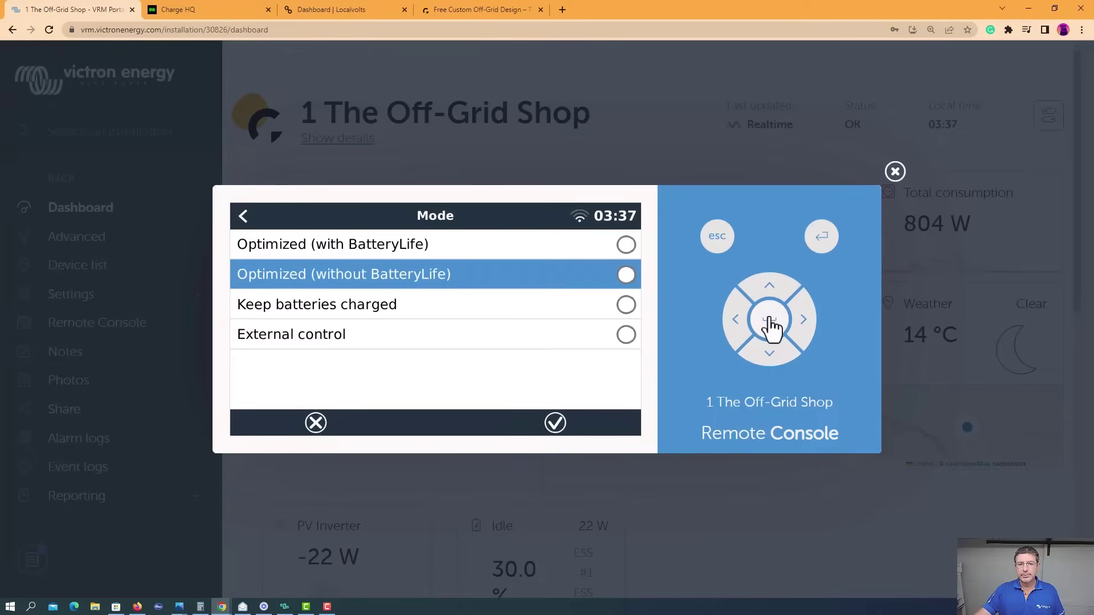
left_click(770, 319)
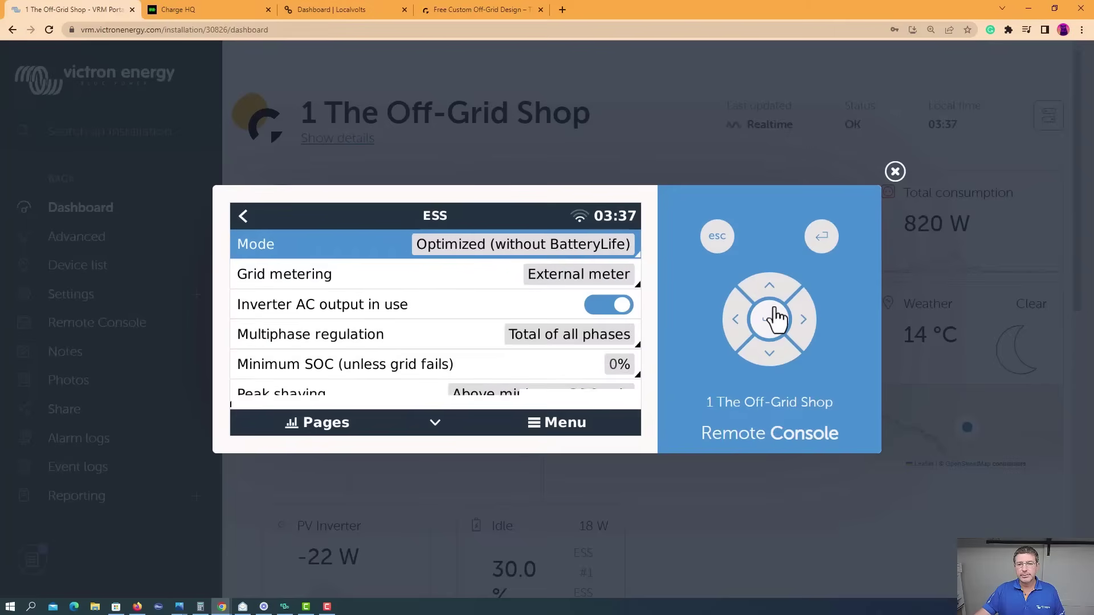
left_click(773, 322)
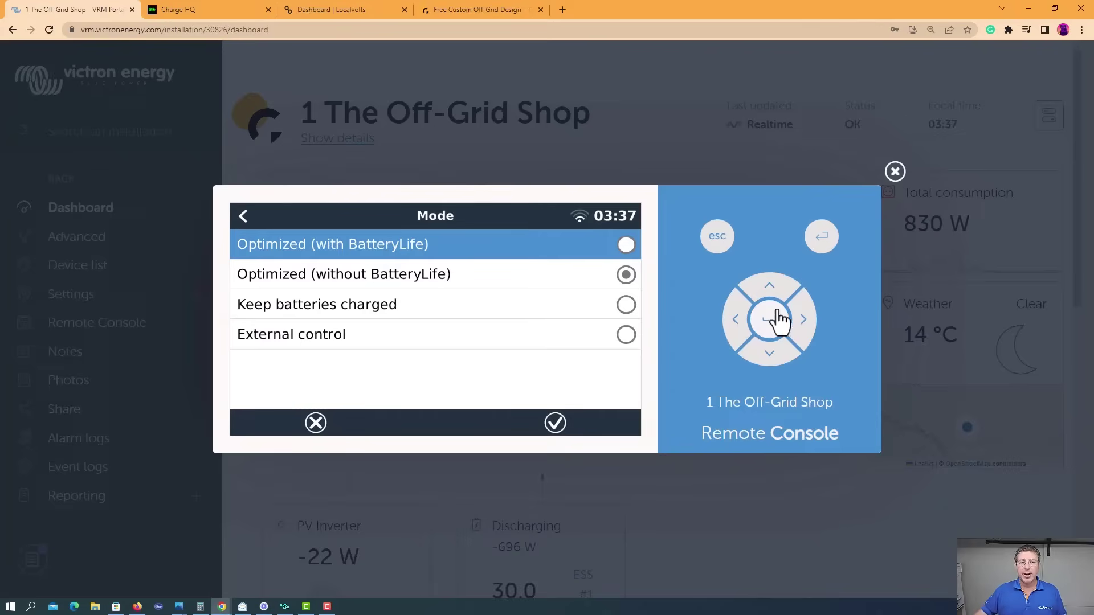
left_click(774, 357)
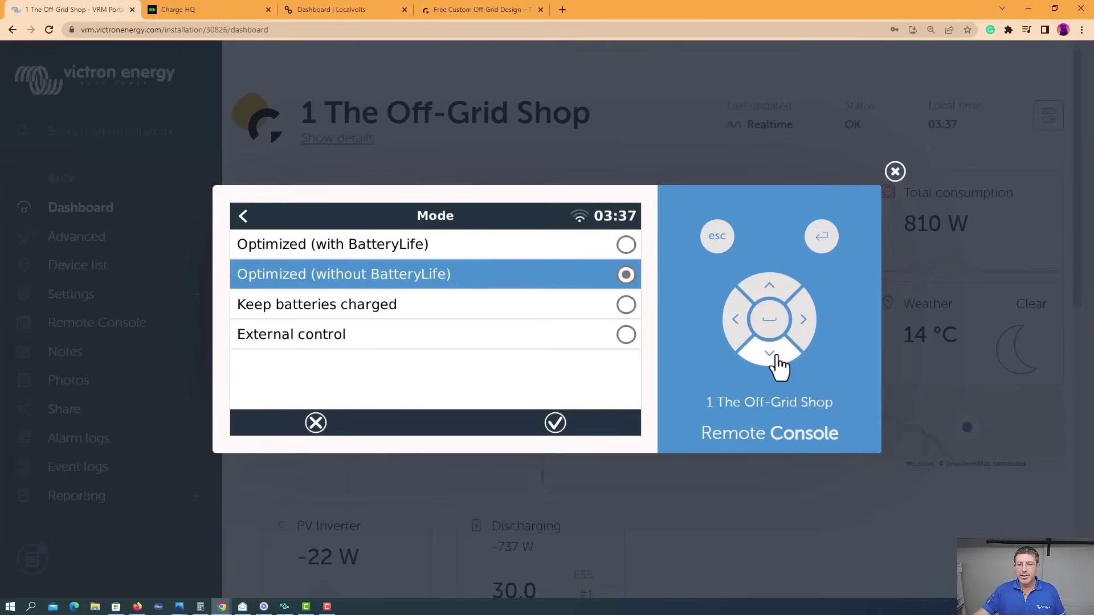
left_click(775, 356)
left_click(770, 322)
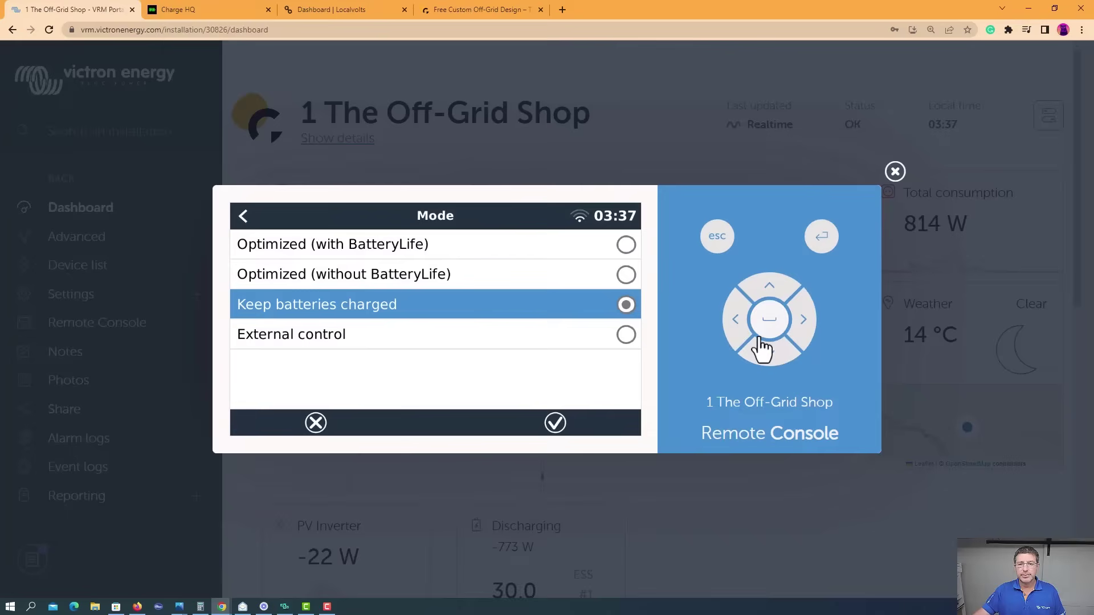
Close the console and reopen Remote Console from the dashboard sidebar.
left_click(895, 172)
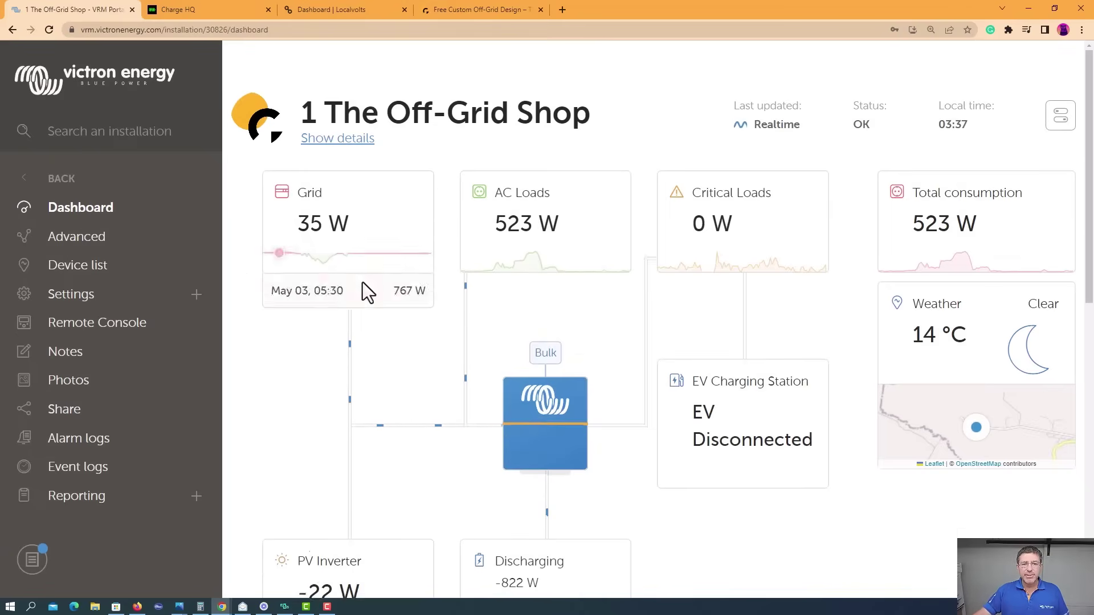
scroll(402, 262, "down", 2)
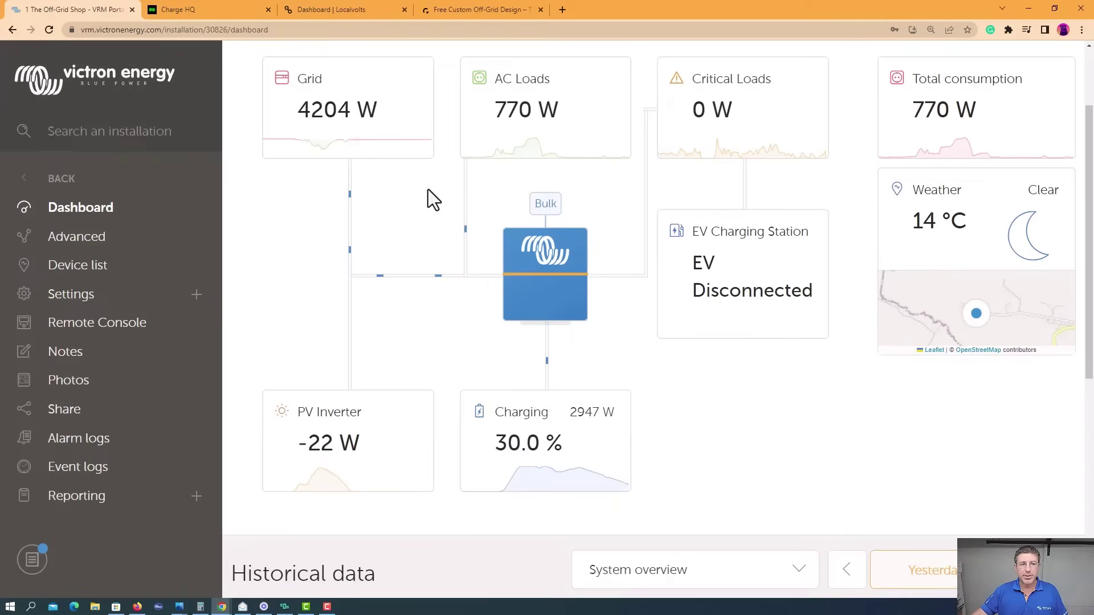
left_click(133, 322)
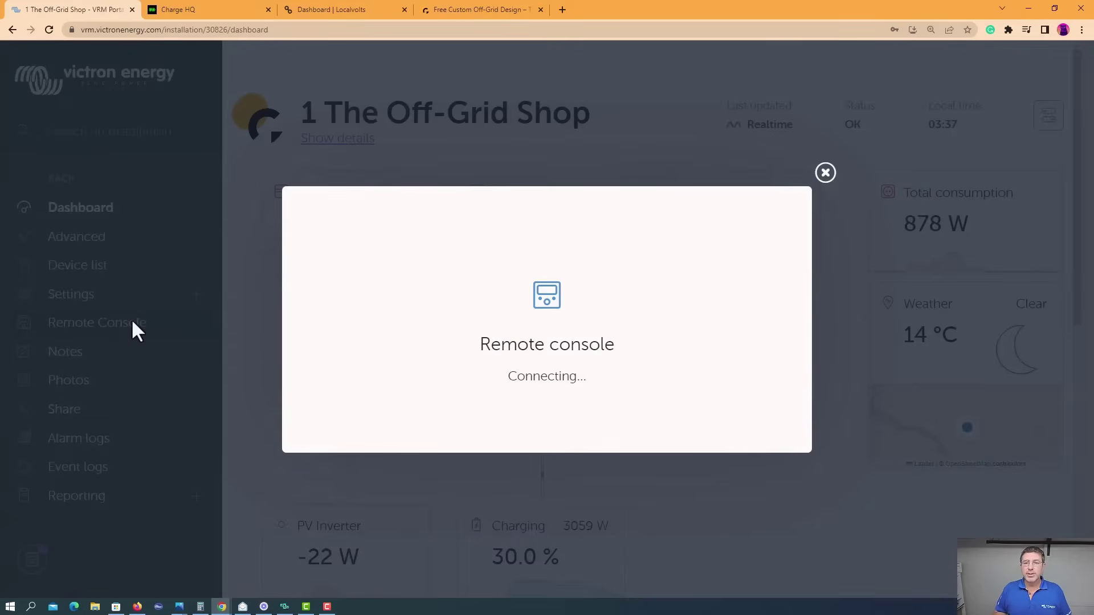
Switch ESS Mode from Keep batteries charged back to Optimized (without BatteryLife).
left_click(769, 324)
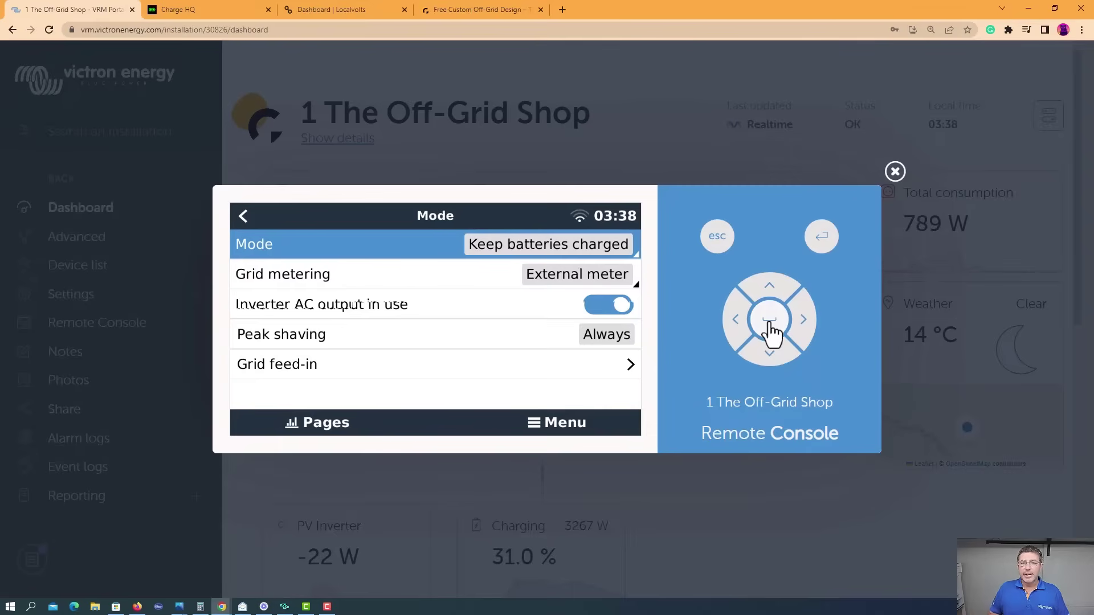
left_click(770, 329)
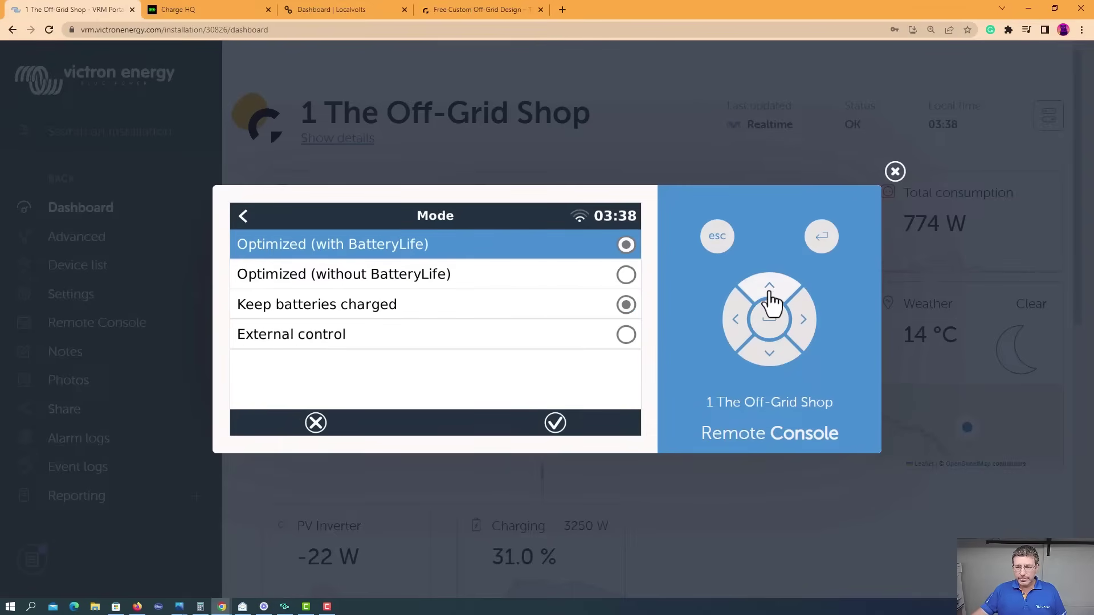
left_click(771, 351)
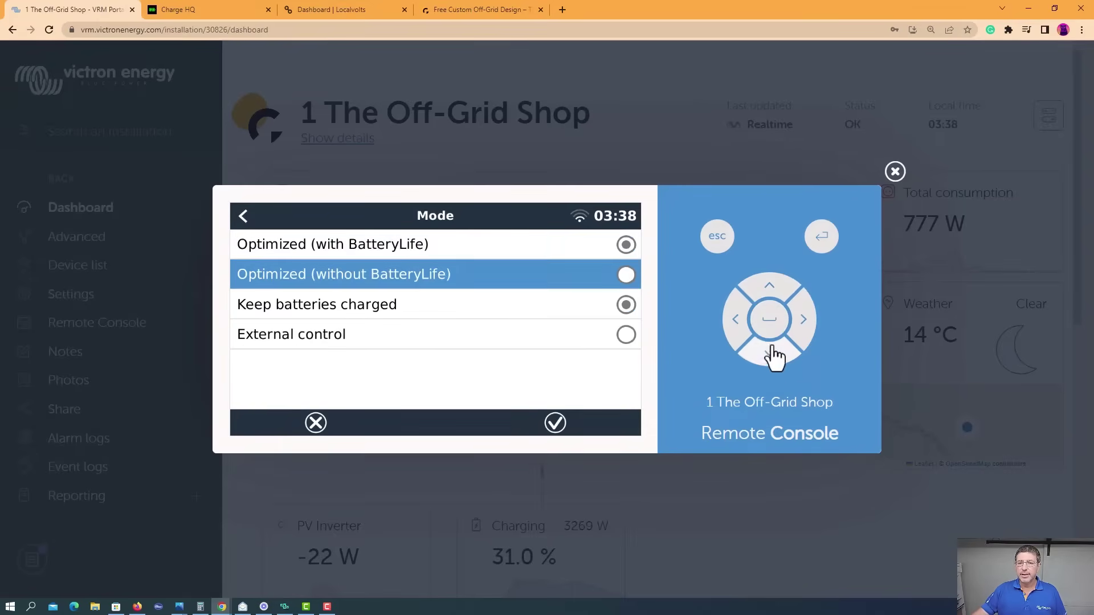
left_click(772, 332)
left_click(769, 356)
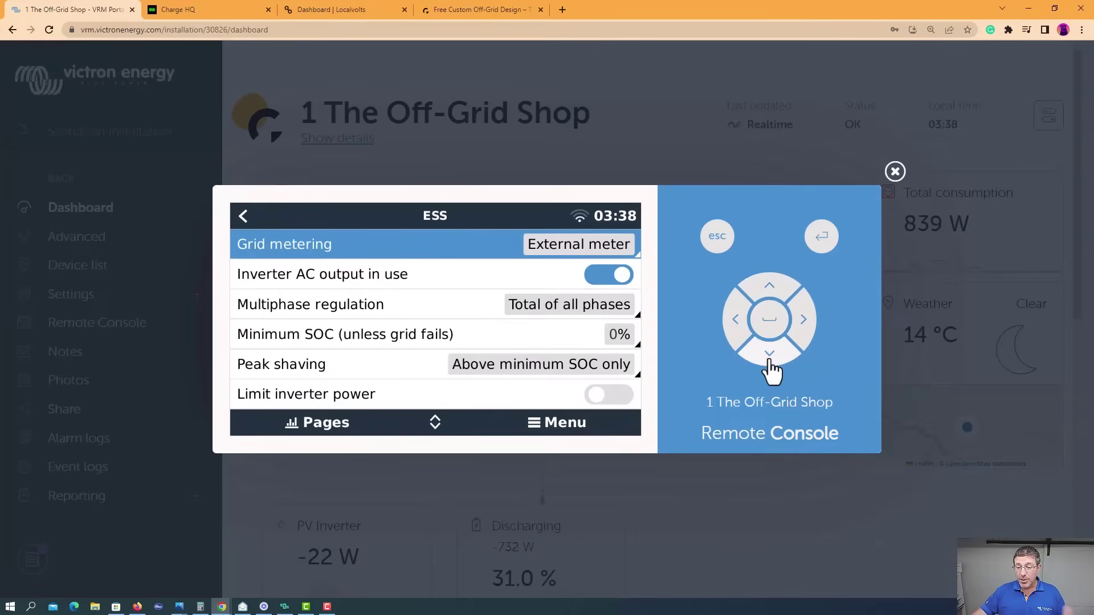
left_click(770, 359)
left_click(769, 359)
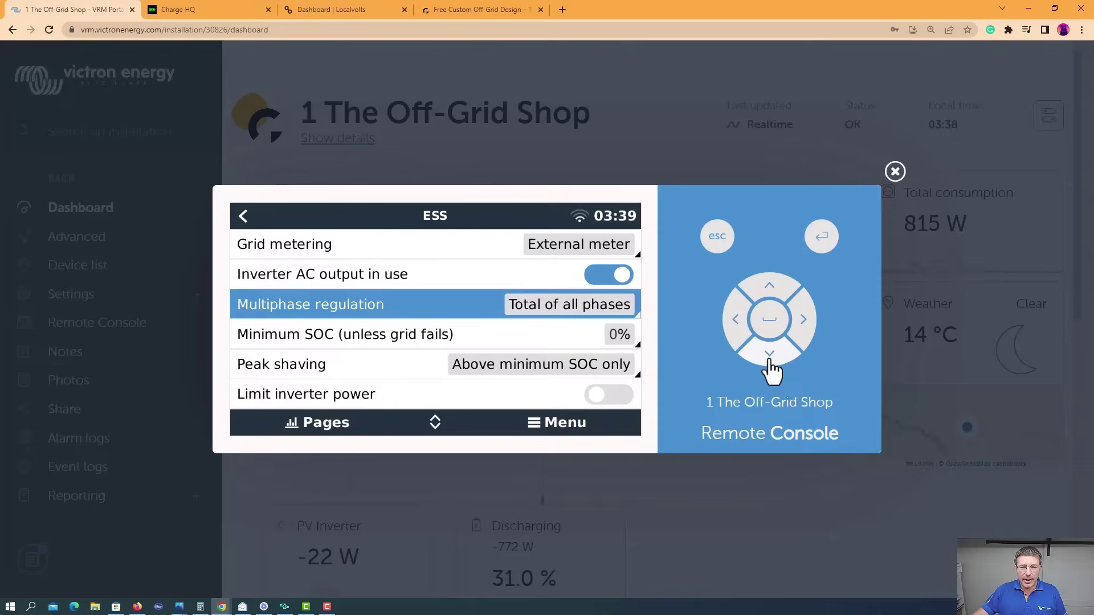
left_click(769, 359)
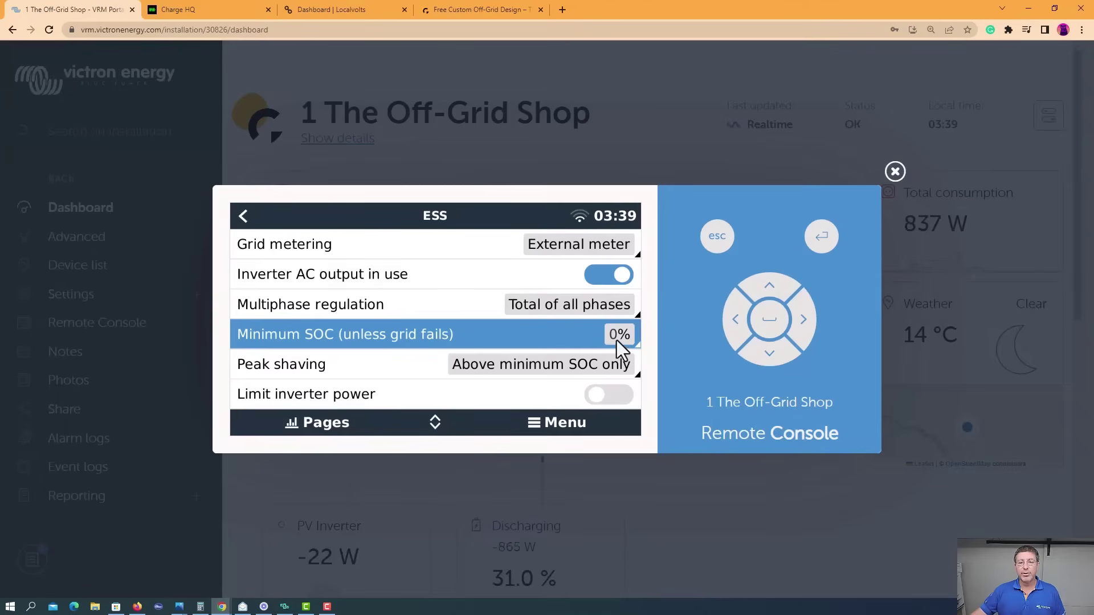
left_click(768, 354)
left_click(766, 356)
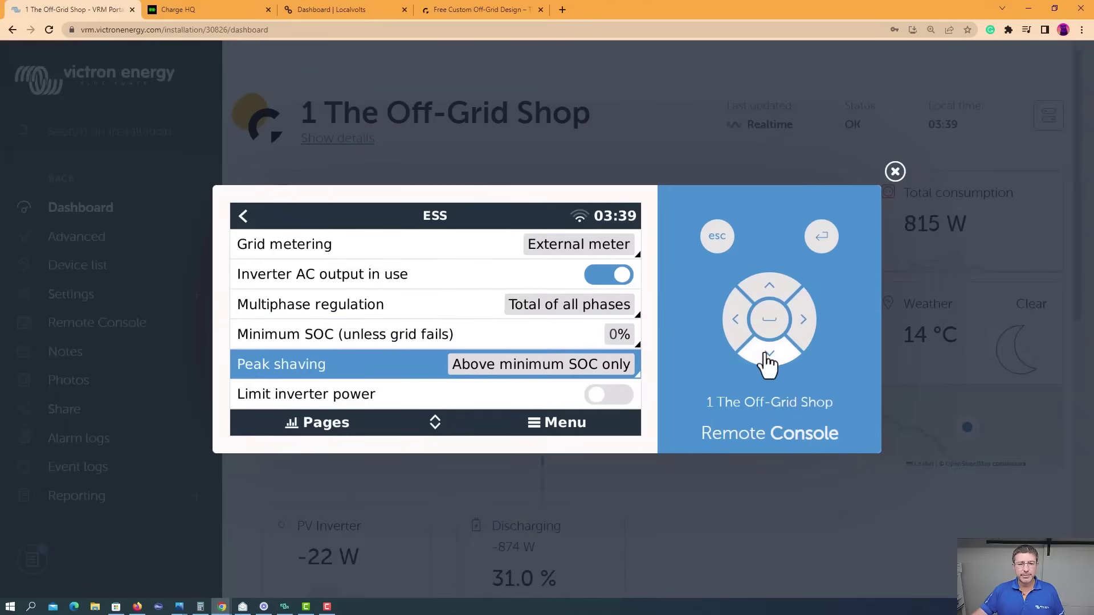
left_click(767, 356)
left_click(766, 356)
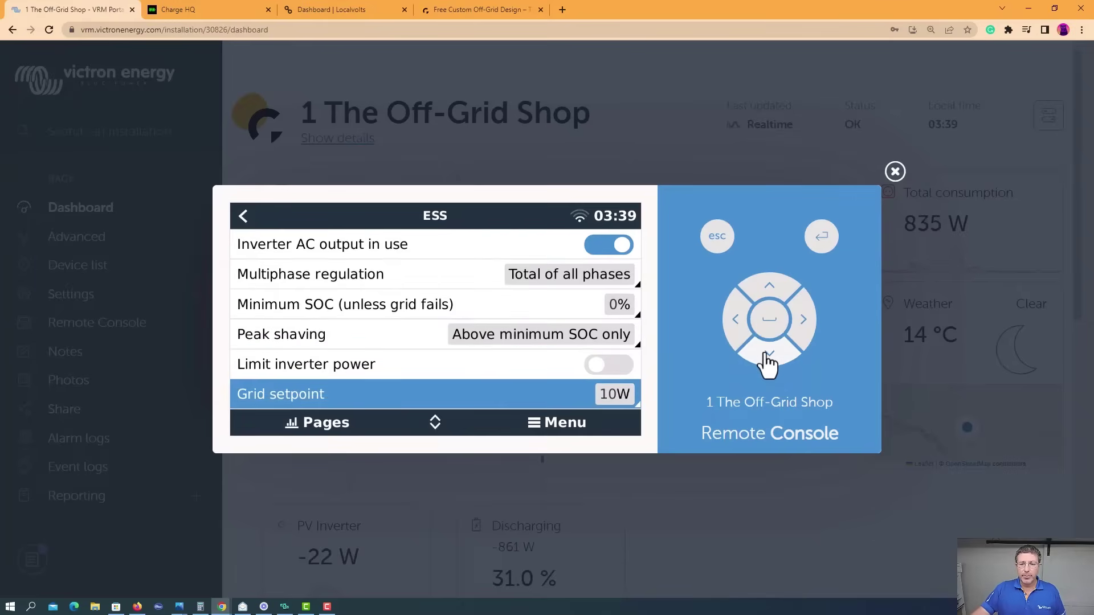
left_click(766, 356)
left_click(766, 356)
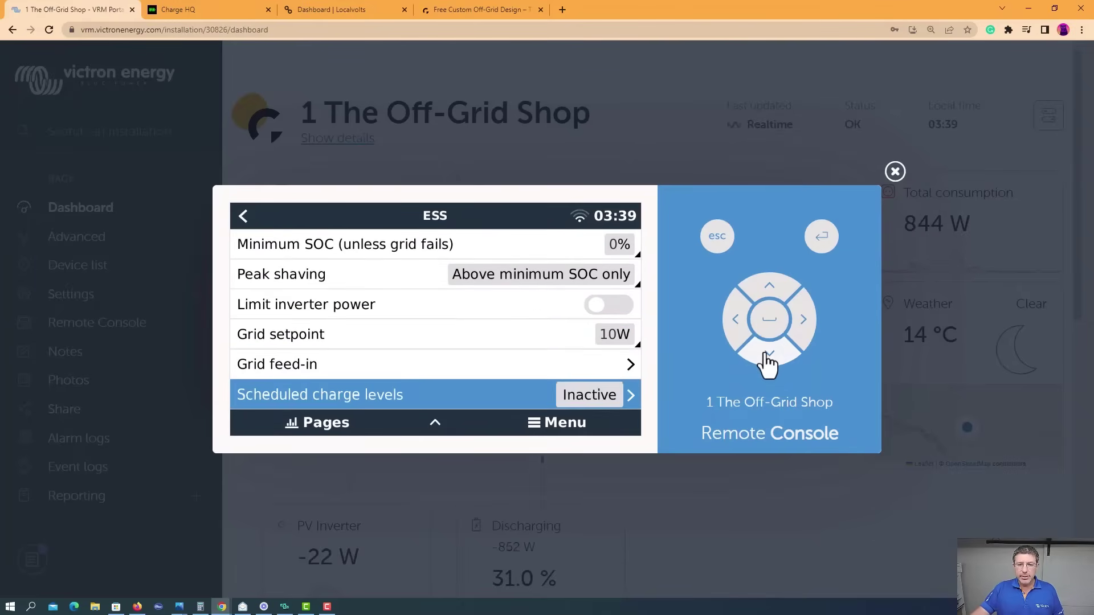
Open the Scheduled charge levels list, then bring the Charge HQ tab forward.
left_click(769, 326)
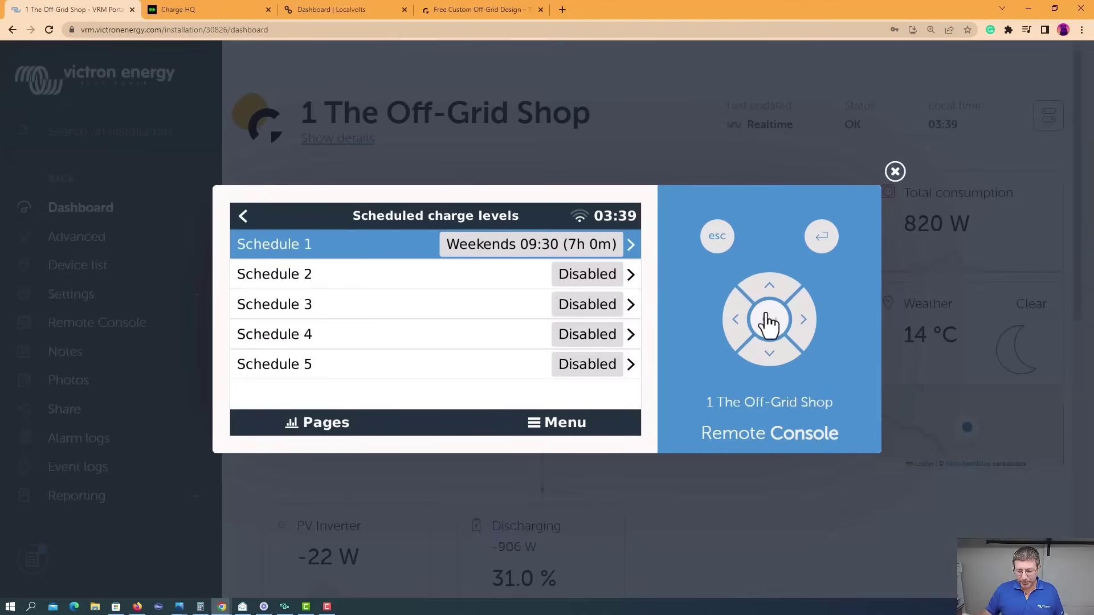
left_click(188, 9)
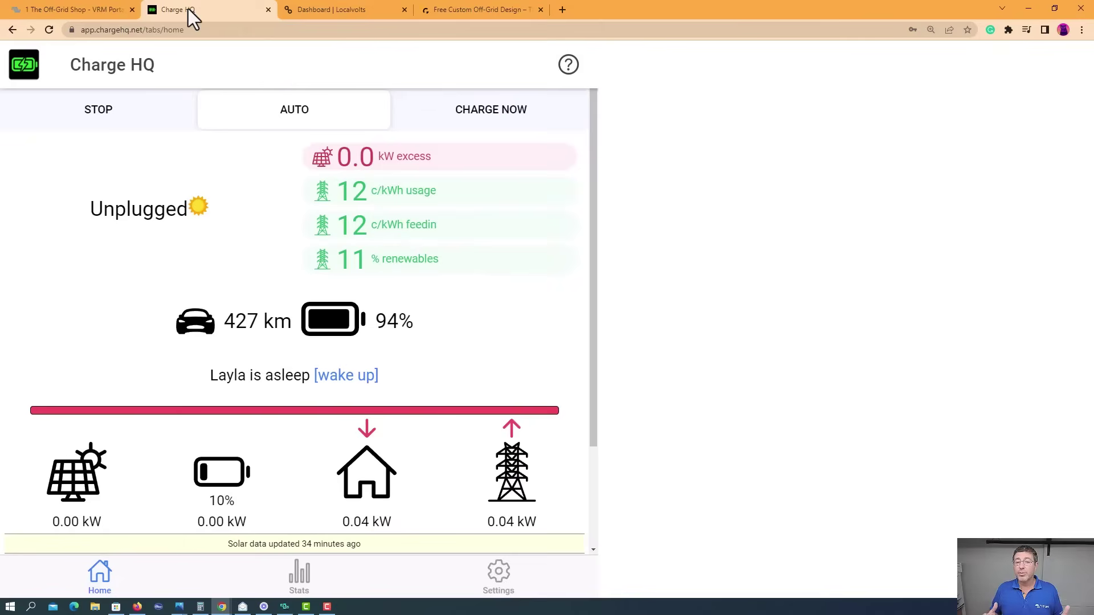
Compare the Charge HQ and Localvolts tabs, noting the unplugged car at 94%, then go back to the VRM installation.
left_click(81, 7)
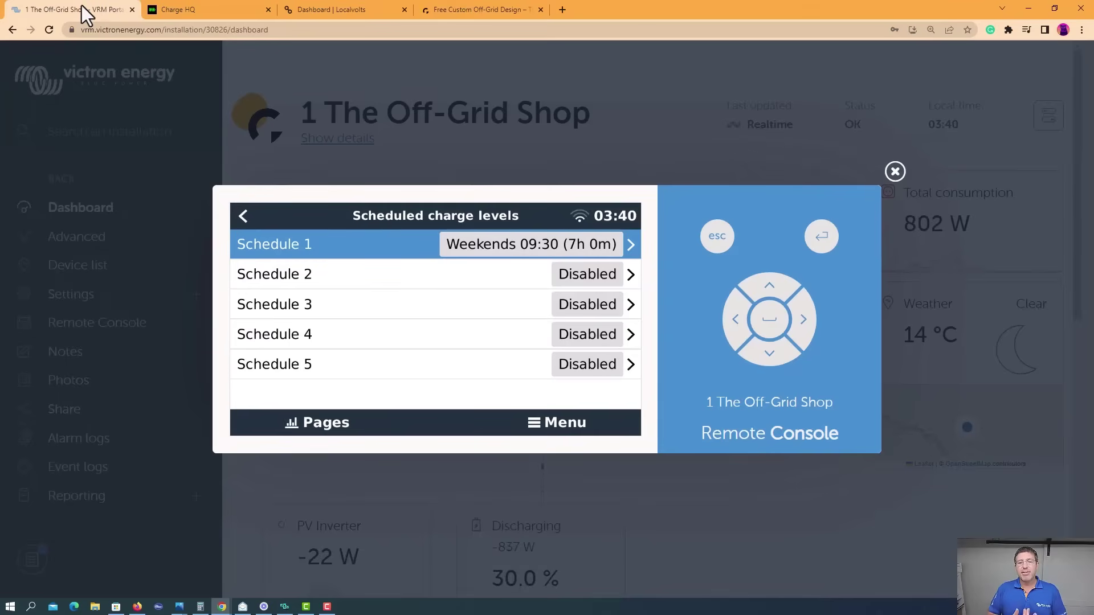
left_click(225, 13)
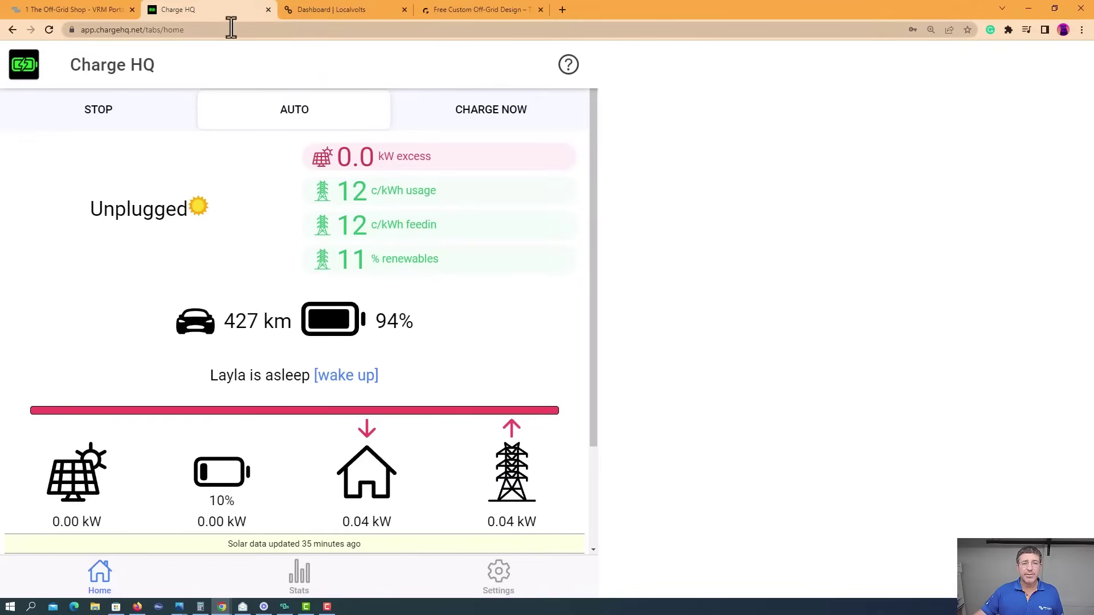
left_click(338, 14)
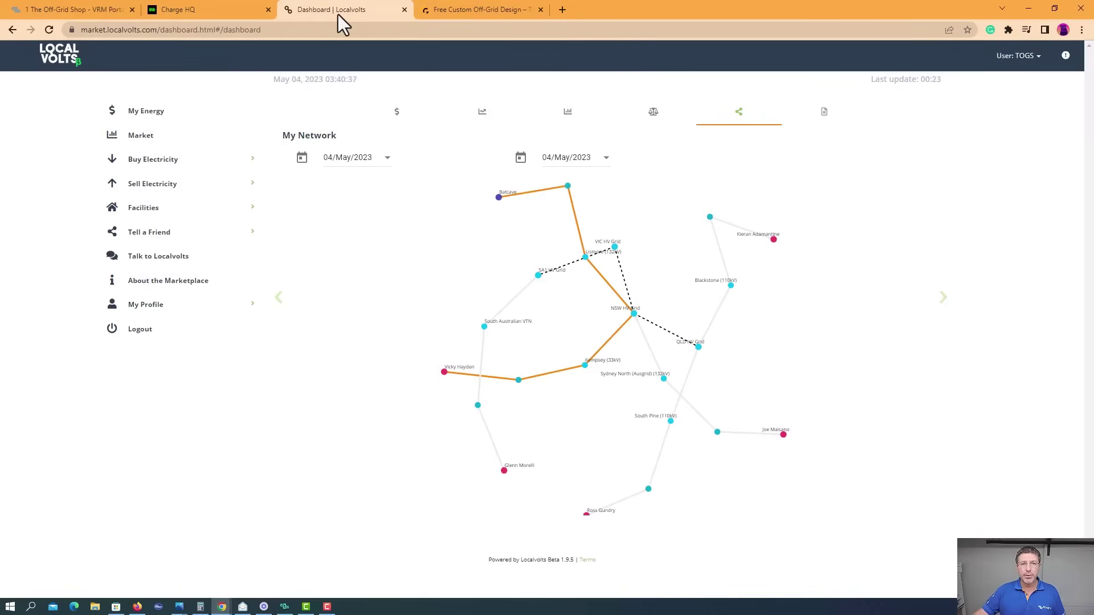
left_click(232, 11)
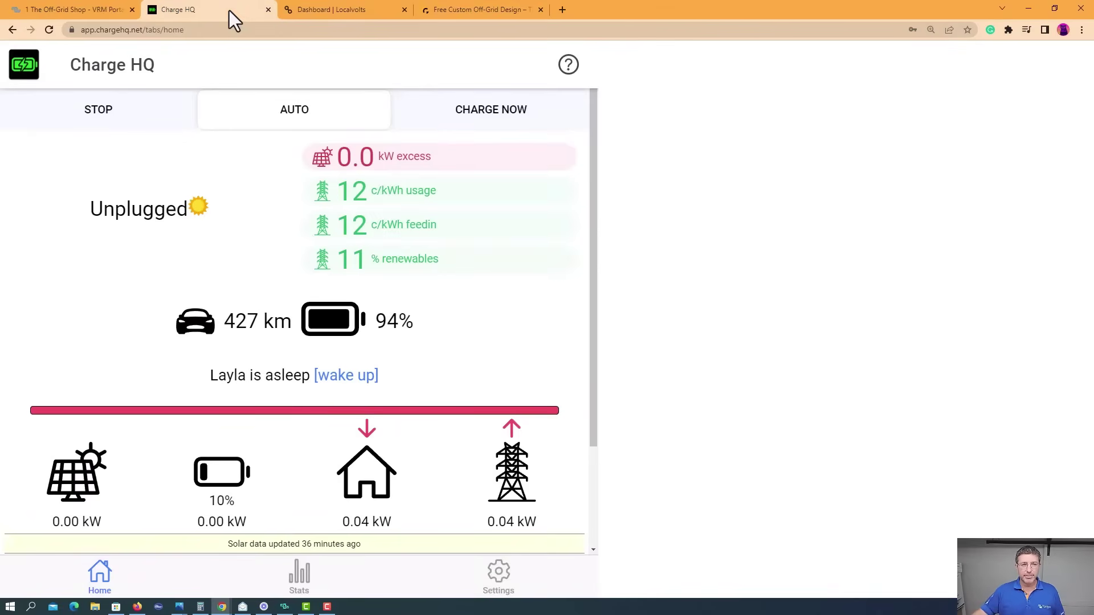
left_click(111, 9)
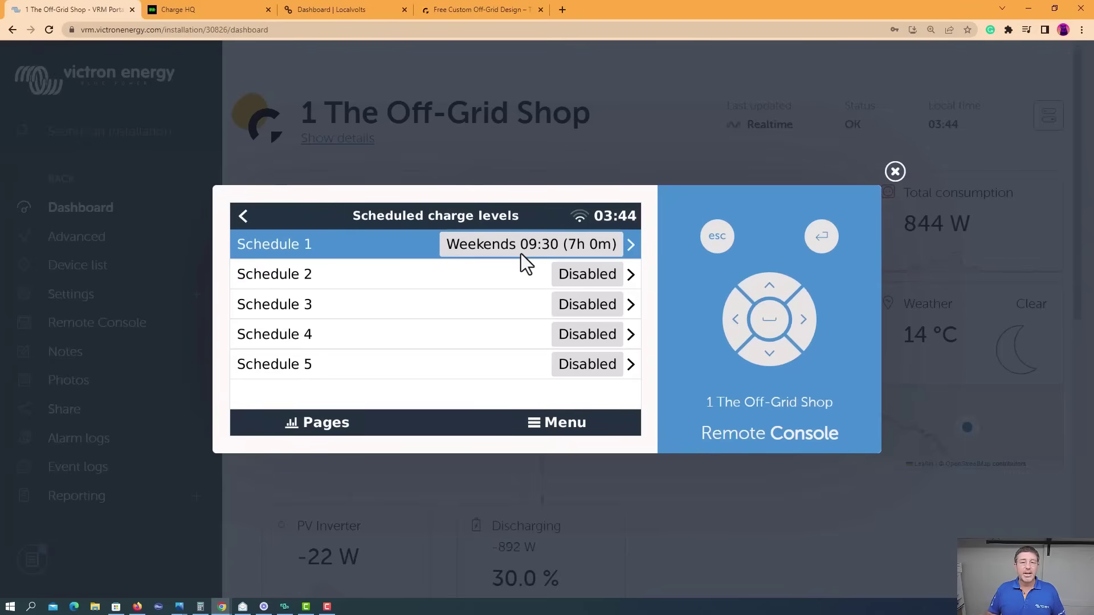
Exit the charge schedules and close the Remote Console to reveal the live dashboard.
left_click(717, 236)
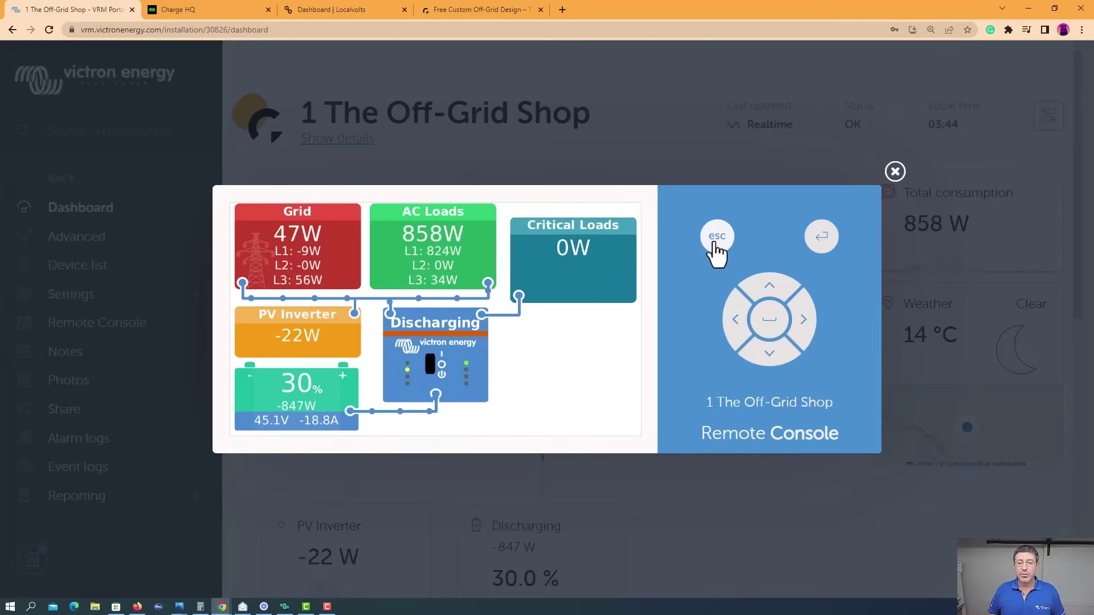
left_click(895, 172)
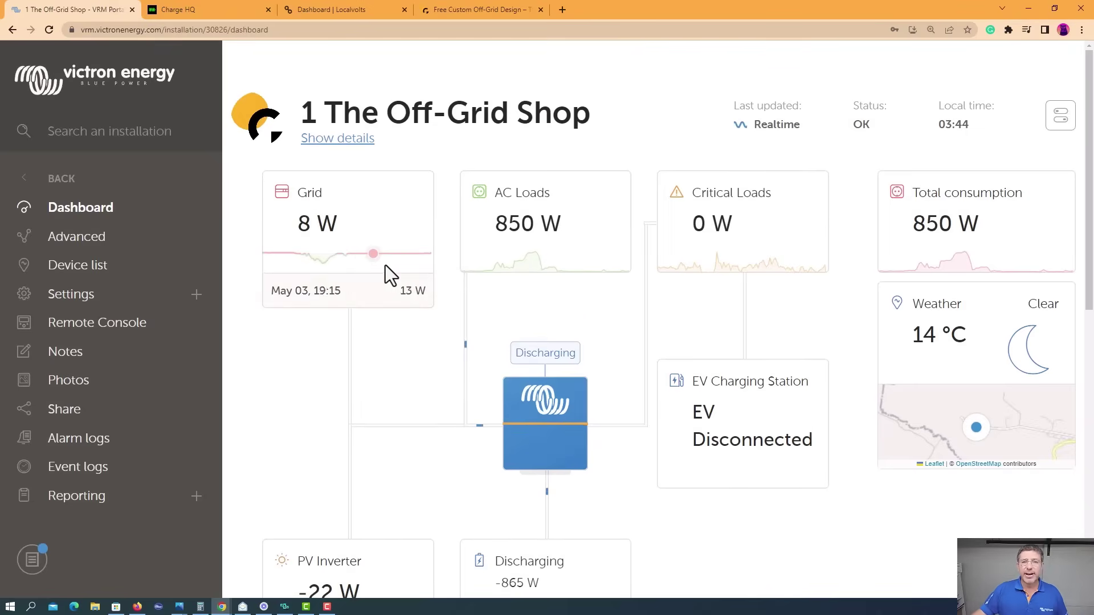
Open the Controls side panel and scroll through Generator 0's autostart and timed-run settings.
left_click(1063, 127)
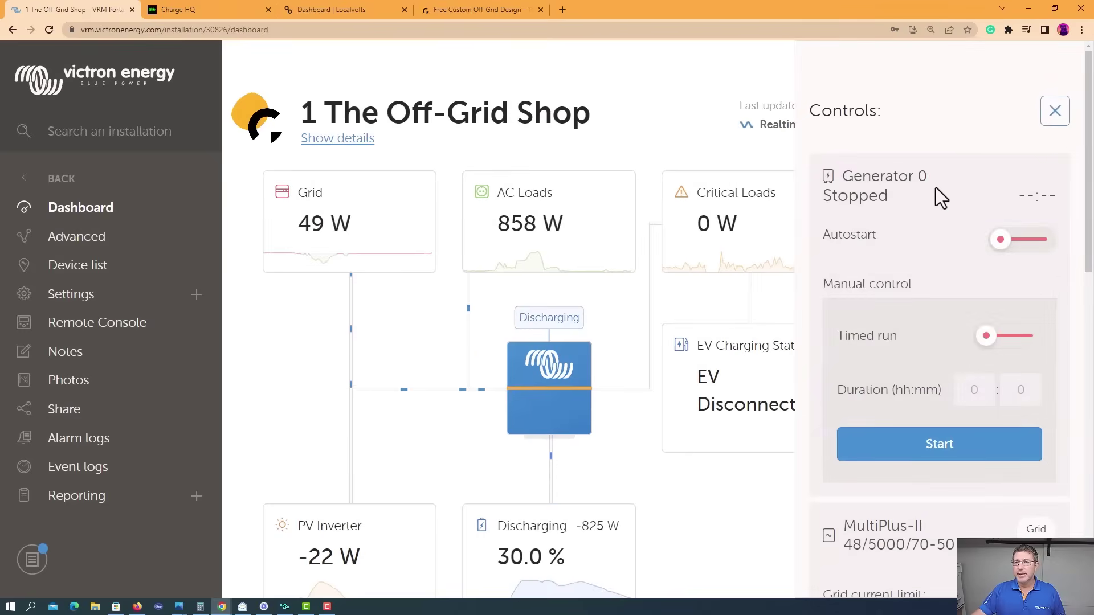
scroll(921, 263, "down", 3)
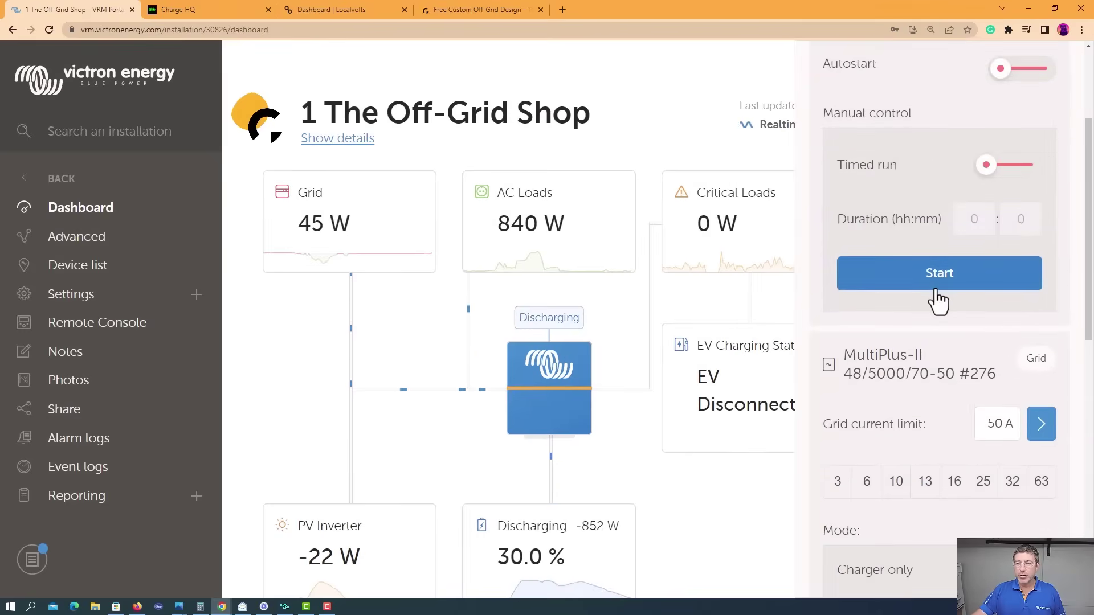
scroll(934, 296, "up", 3)
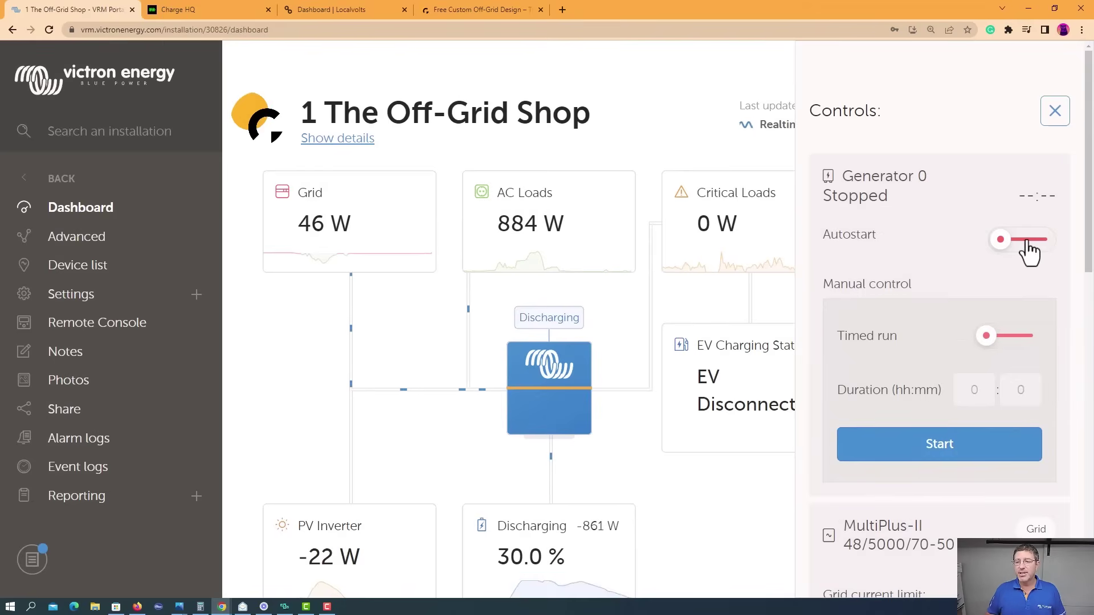
scroll(1026, 336, "down", 1)
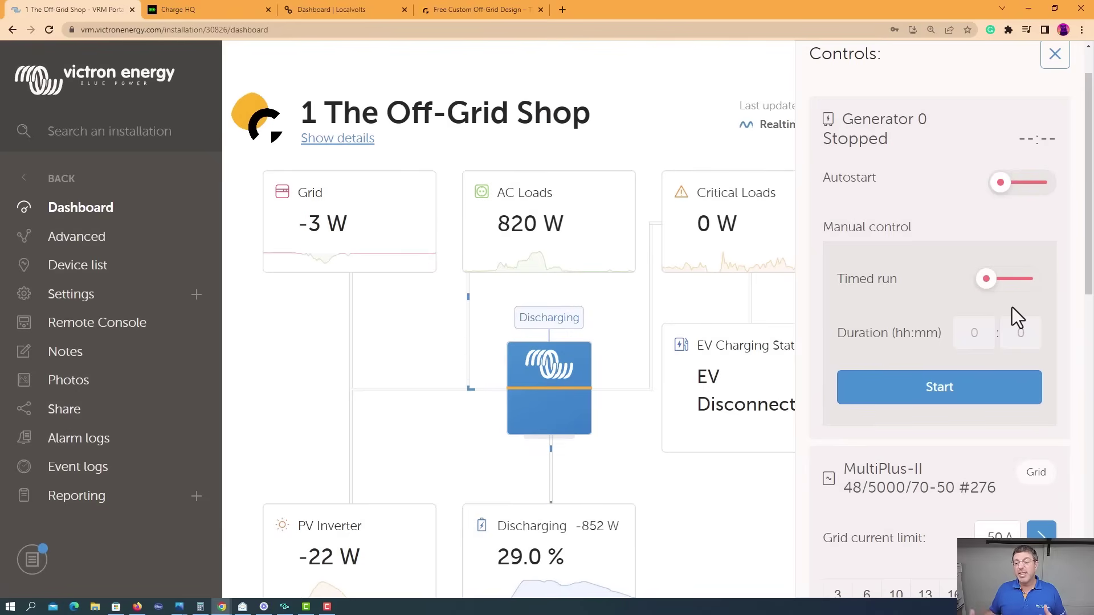
Turn on Generator 0's timed run with a 3-hour duration.
left_click(1032, 288)
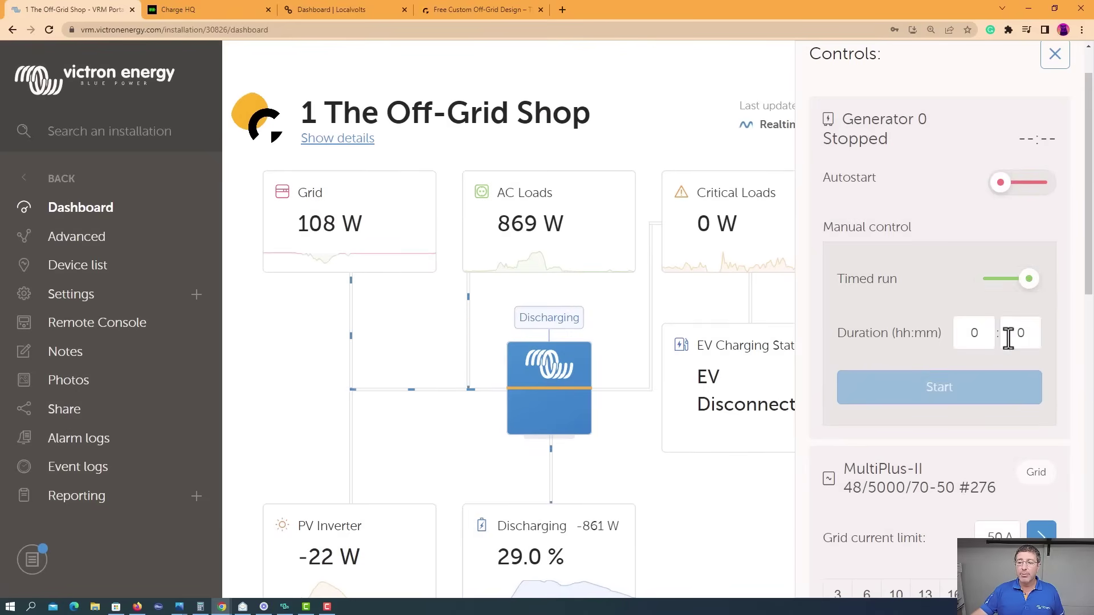
double_click(983, 334)
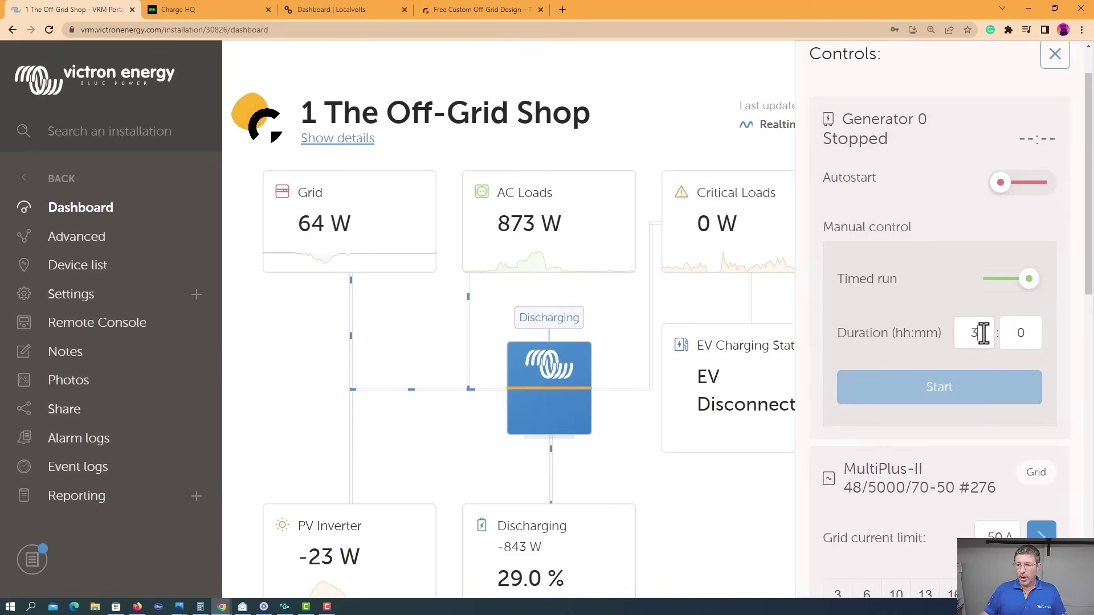
type("3")
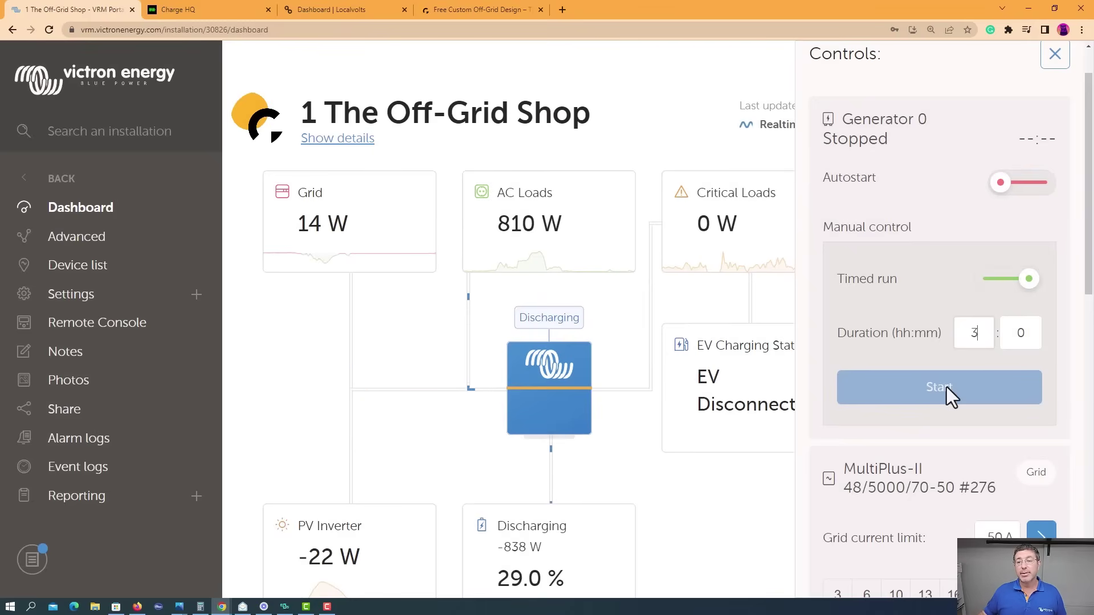
In the ESS section, use Optimized with BatteryLife and raise Minimum SoC to 50%.
scroll(953, 428, "down", 2)
scroll(952, 427, "down", 3)
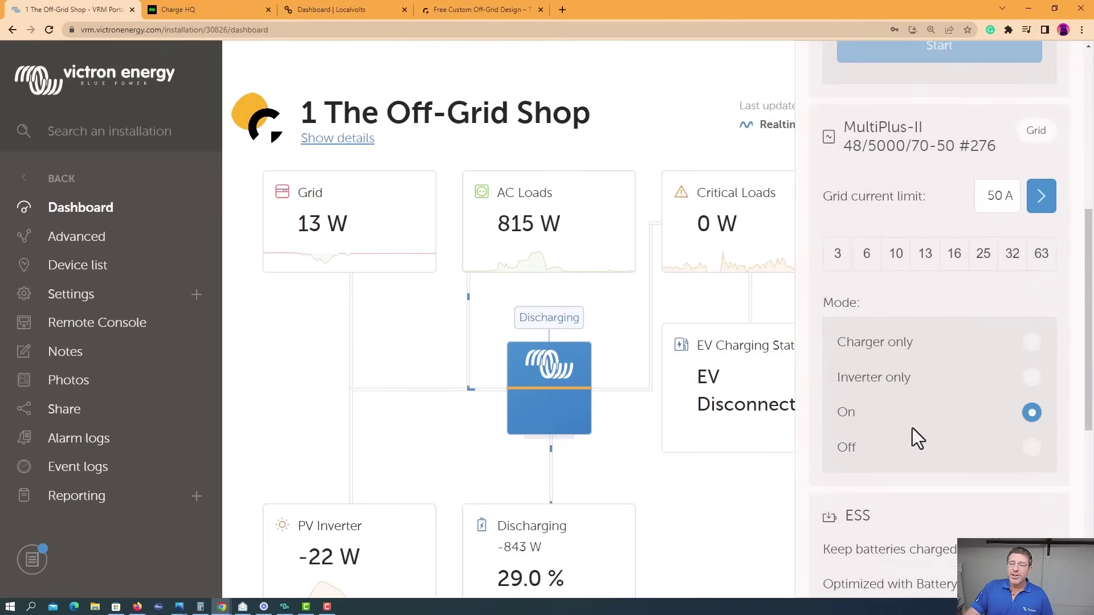
scroll(969, 369, "down", 5)
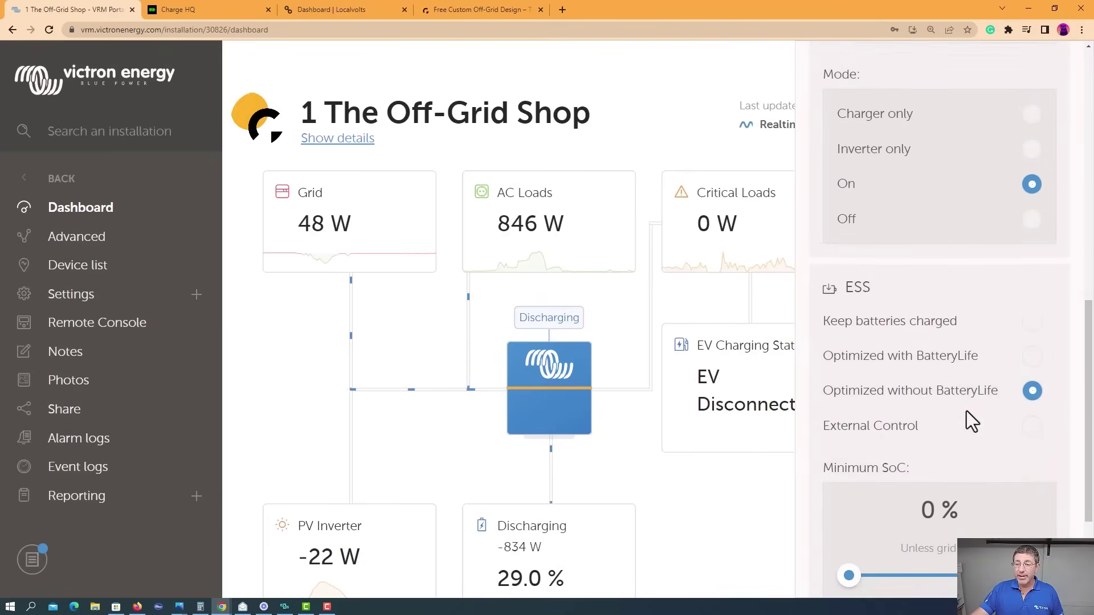
scroll(953, 375, "down", 1)
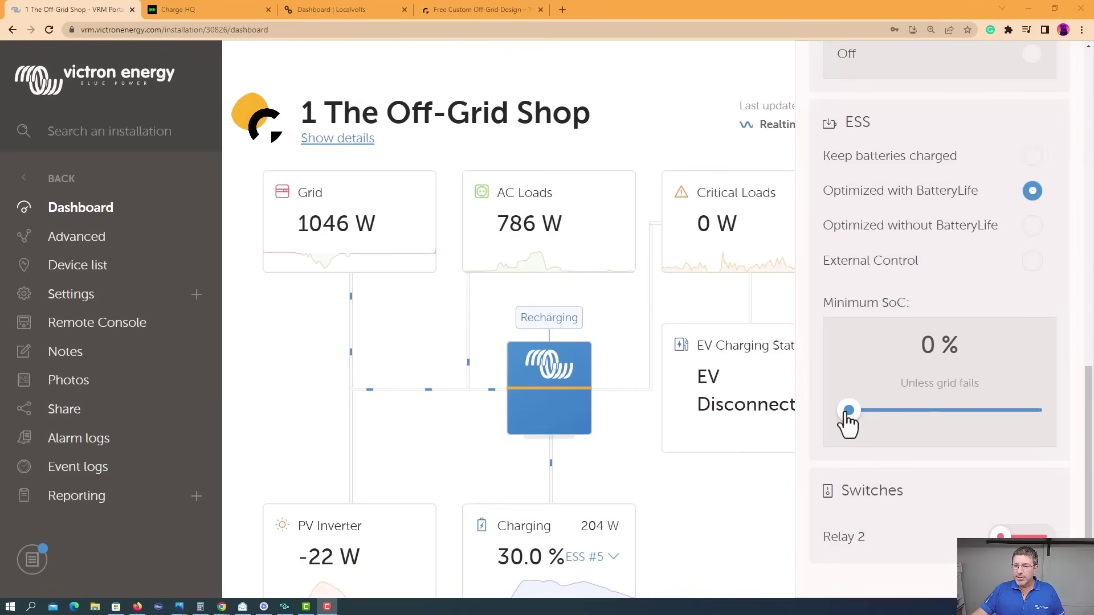
left_click_drag(847, 415, 939, 416)
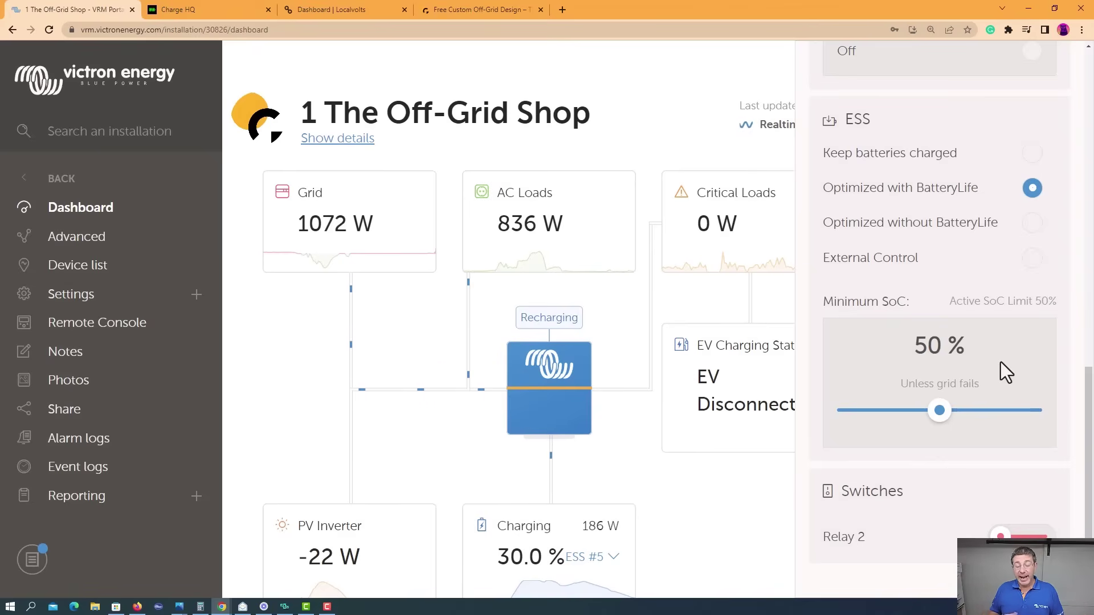
Bring the VE Configure 3 window forward, showing the ESS assistant in the MultiPlus-II setup.
left_click(288, 610)
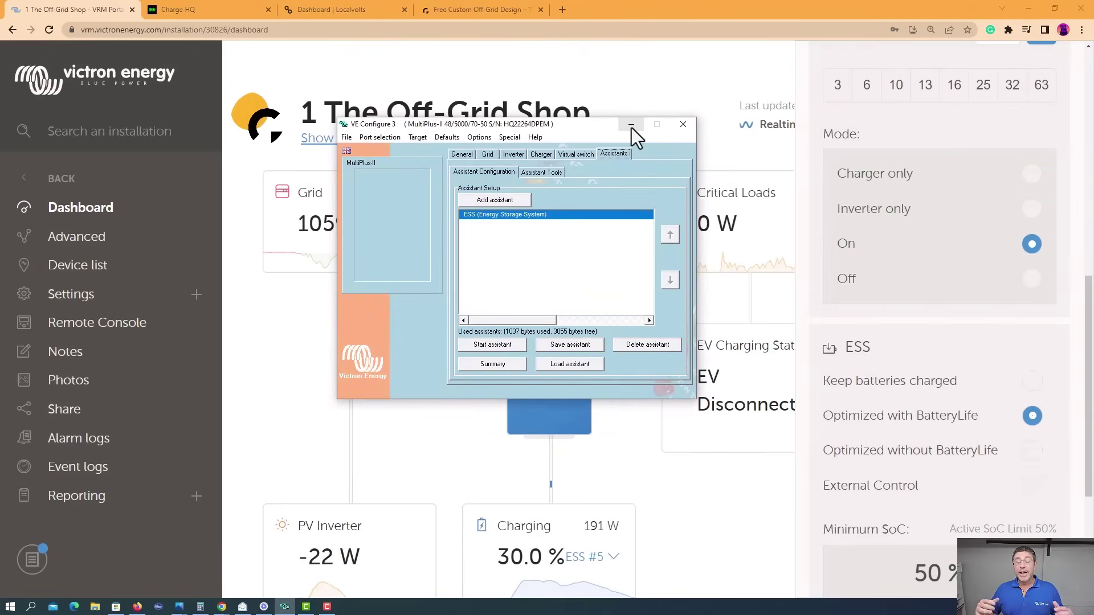